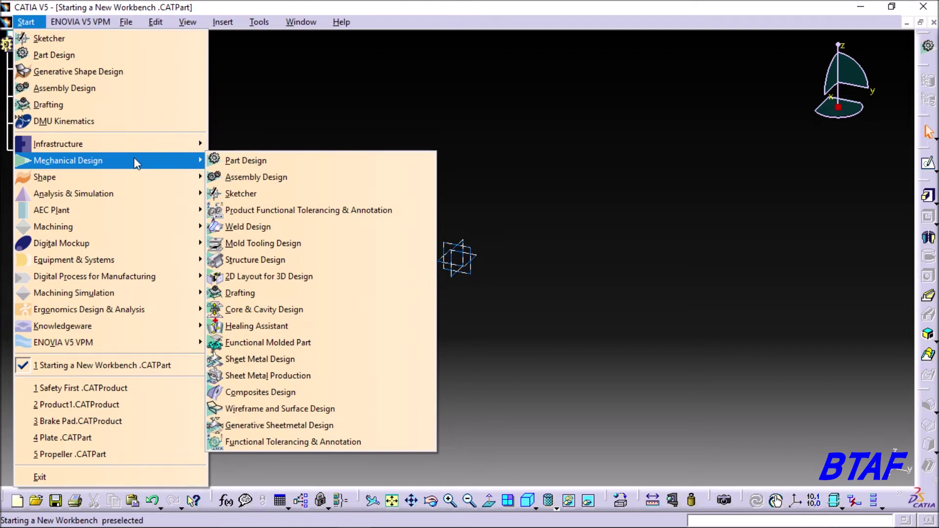
pyautogui.click(24, 17)
pyautogui.click(25, 16)
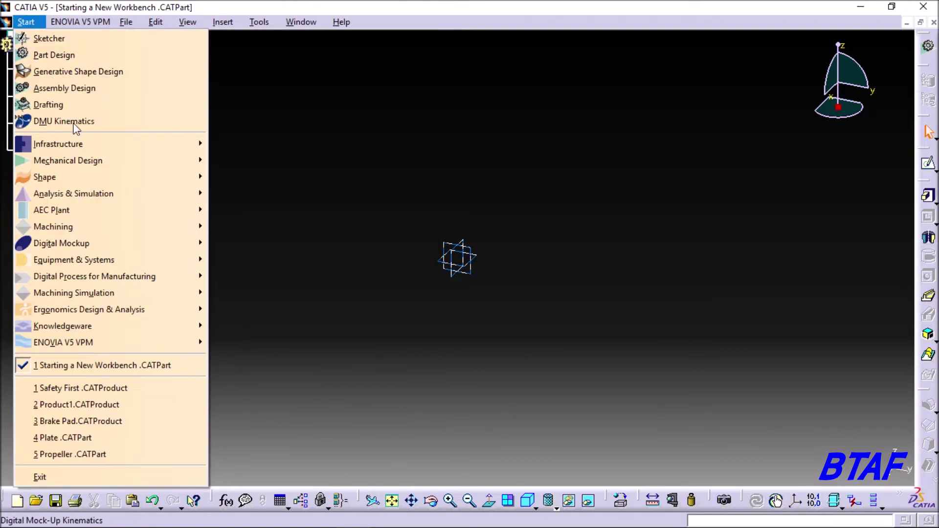
pyautogui.moveTo(86, 167)
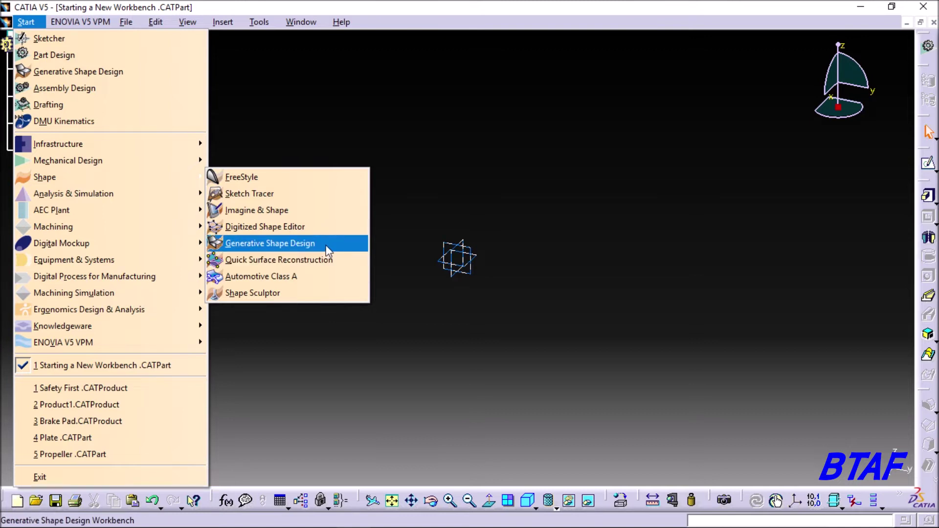
pyautogui.click(444, 193)
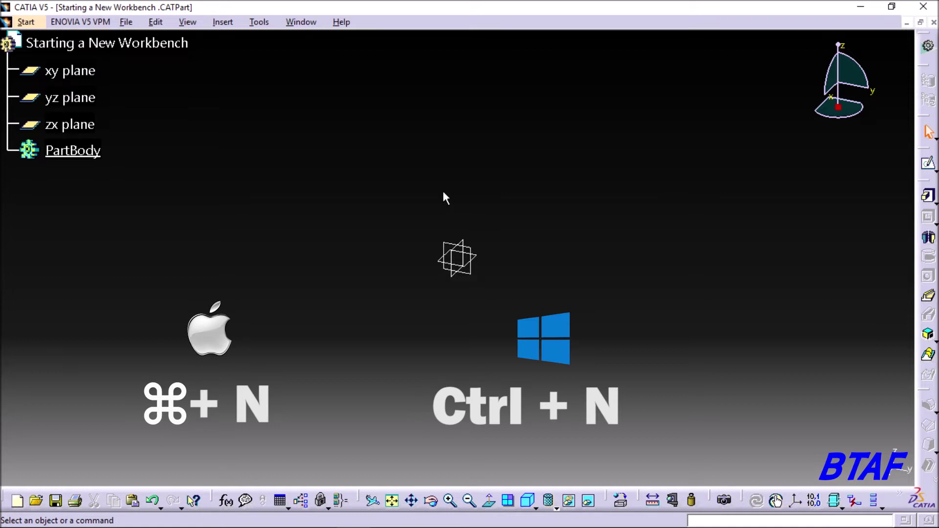
# - Create a new drawing with the ISO standard and a landscape A0 ISO sheet
pyautogui.hotkey('ctrl', 'n')
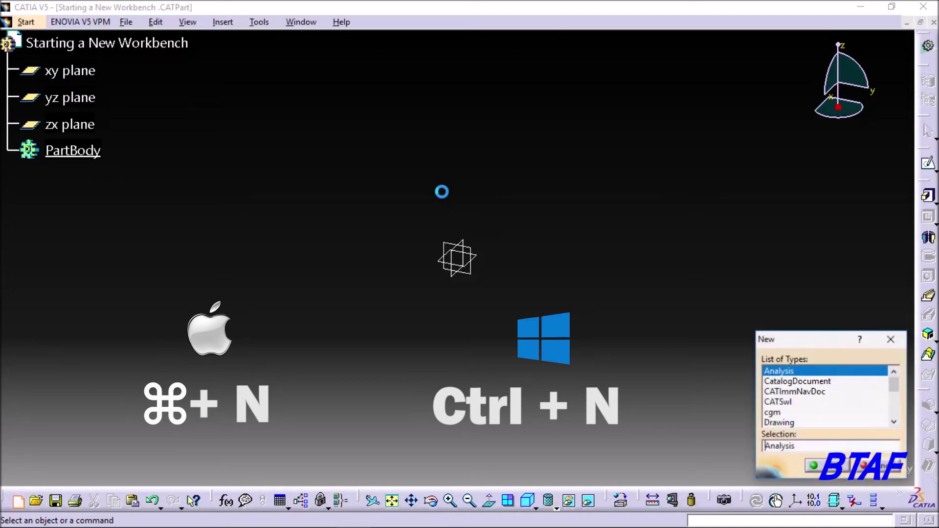
pyautogui.moveTo(811, 341); pyautogui.dragTo(667, 218)
pyautogui.scroll(-5, 655, 276)
pyautogui.scroll(5, 656, 291)
pyautogui.scroll(-1, 655, 290)
pyautogui.scroll(1, 657, 287)
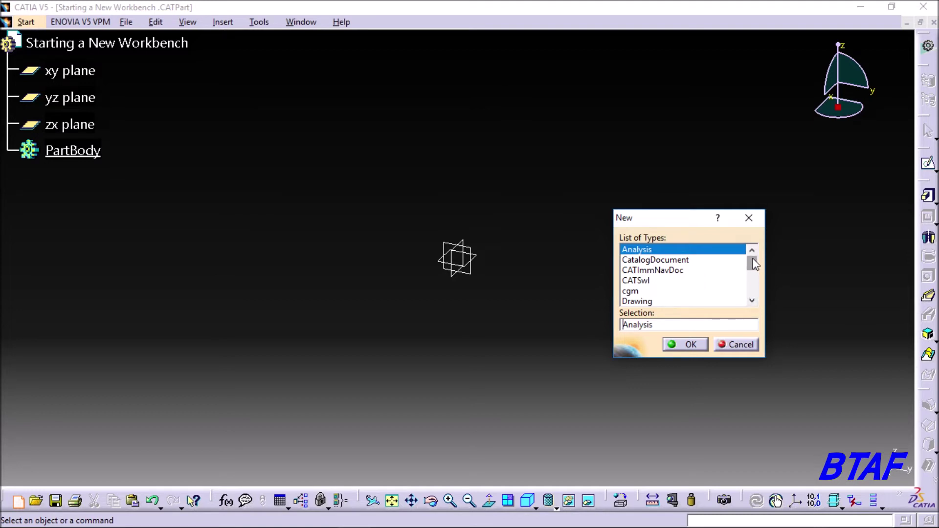
pyautogui.click(652, 300)
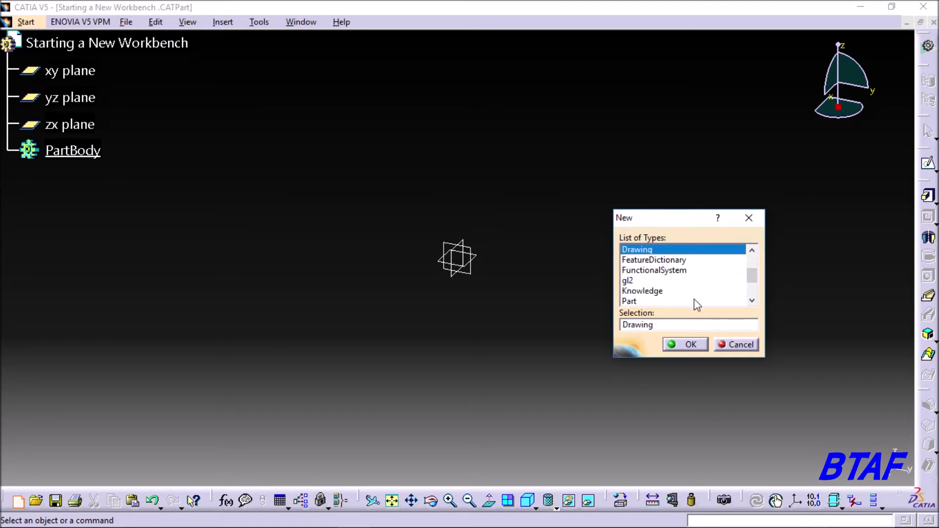
pyautogui.click(695, 344)
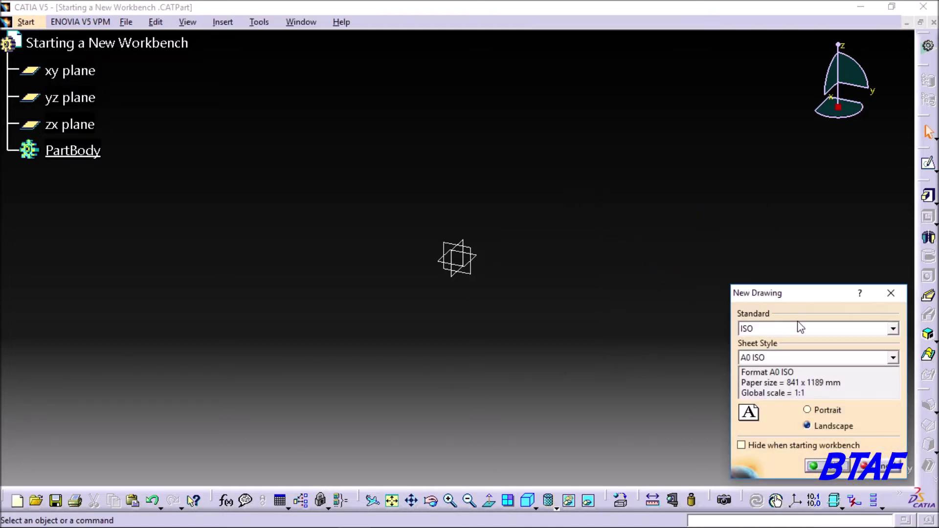
pyautogui.click(825, 464)
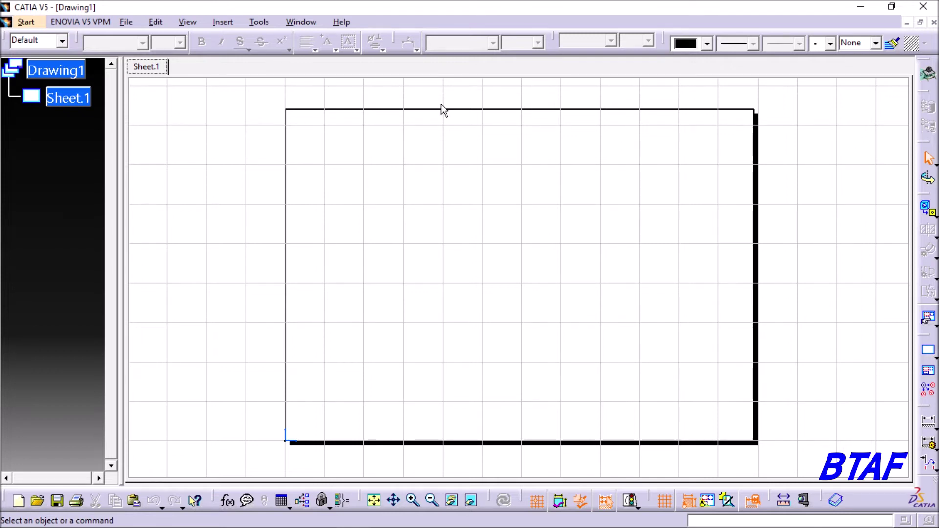
# - Create a new part named "Part 1" with hybrid design enabled and no geometrical sets
pyautogui.hotkey('ctrl', 'n')
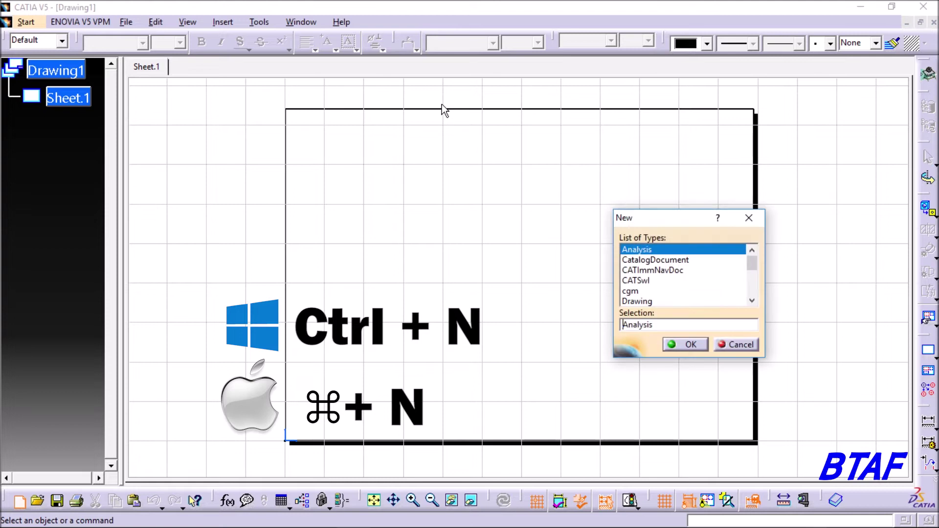
pyautogui.scroll(-3, 648, 293)
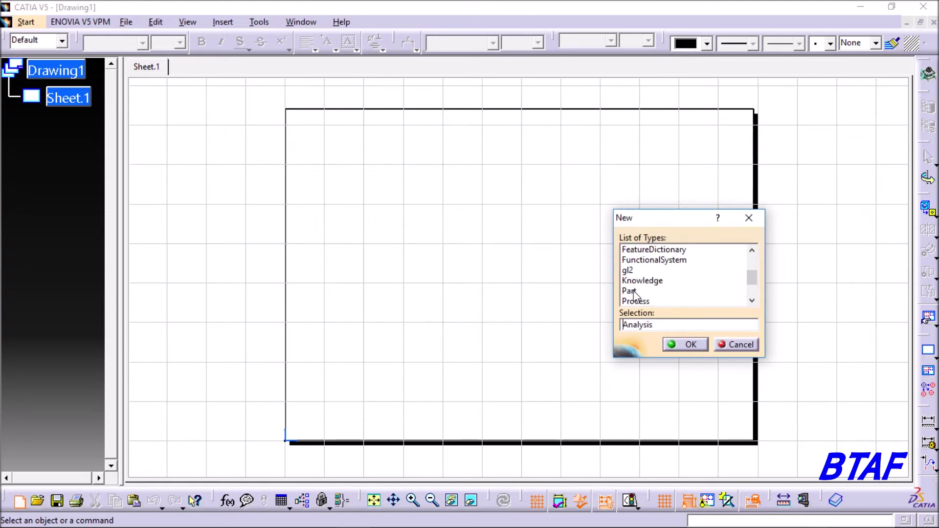
pyautogui.click(636, 291)
pyautogui.click(688, 348)
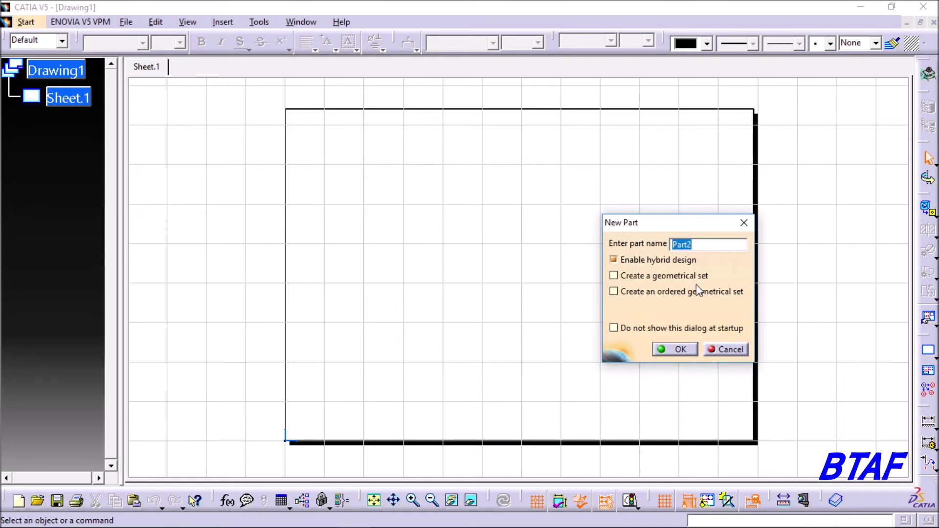
pyautogui.press('BackSpace')
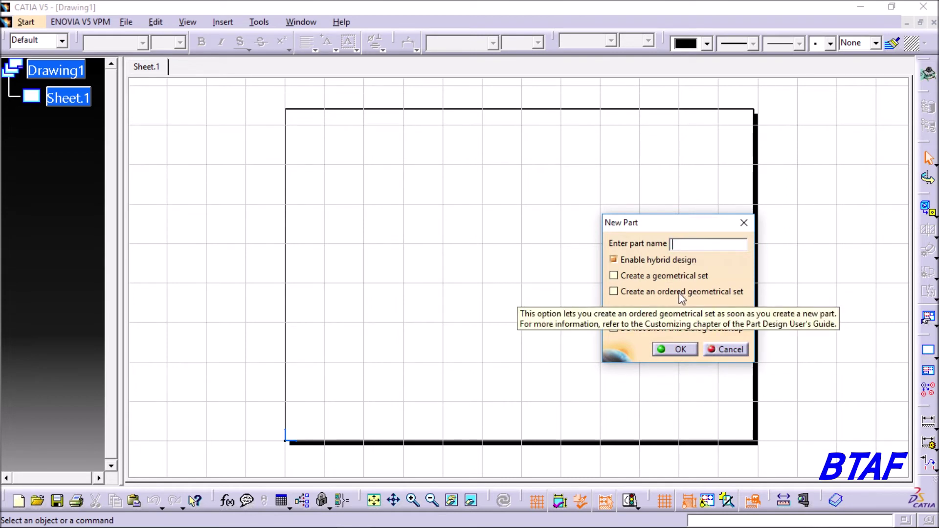
pyautogui.write('Part 1')
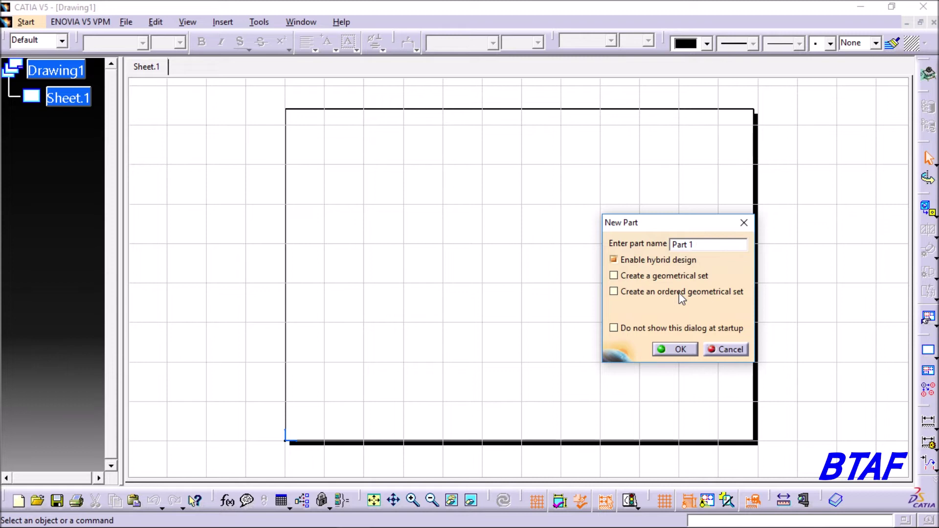
pyautogui.click(675, 349)
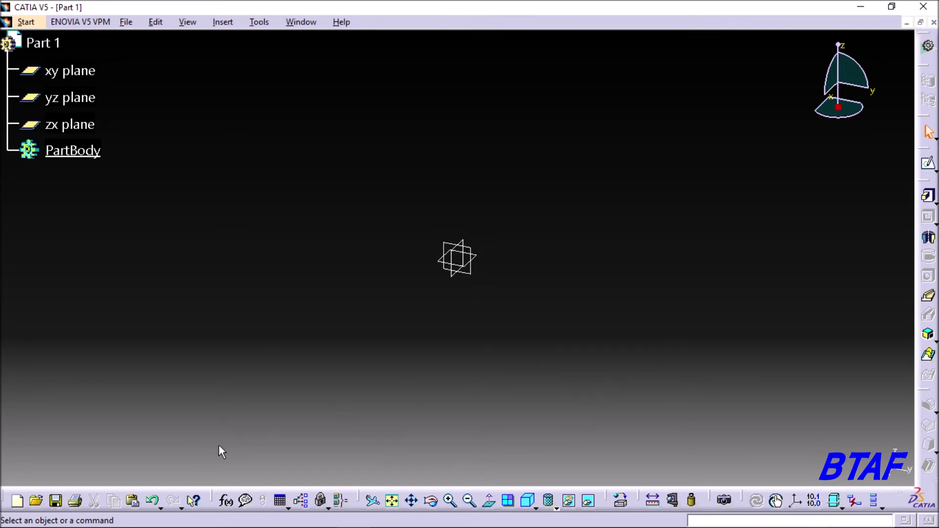
pyautogui.click(17, 500)
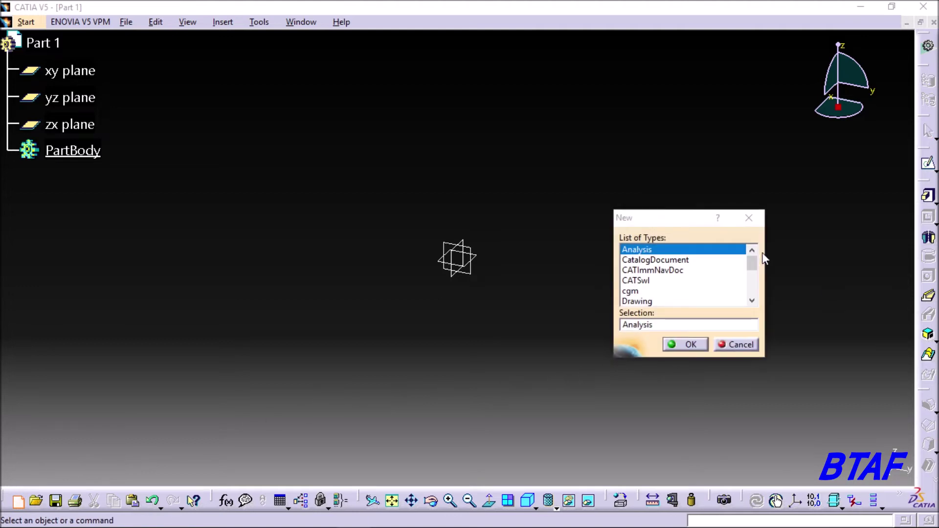
pyautogui.click(658, 251)
pyautogui.moveTo(662, 224); pyautogui.dragTo(551, 202)
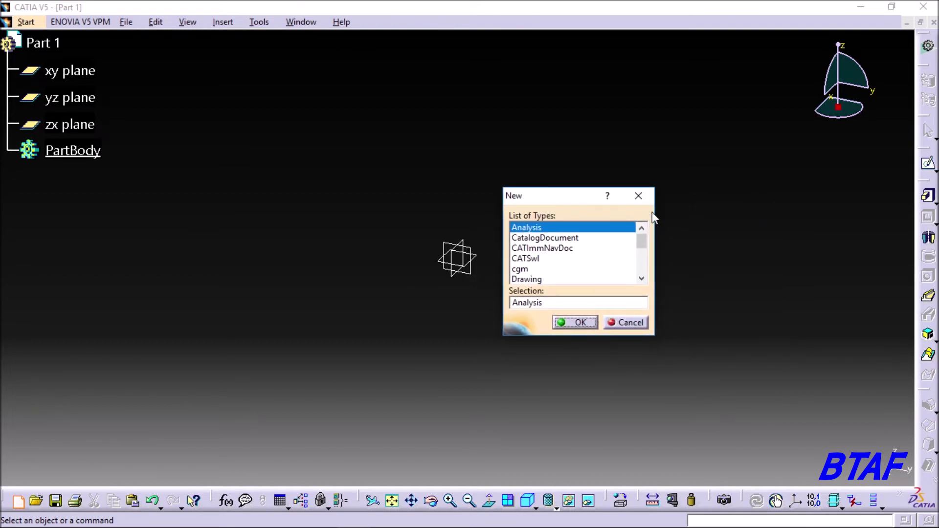
pyautogui.click(638, 197)
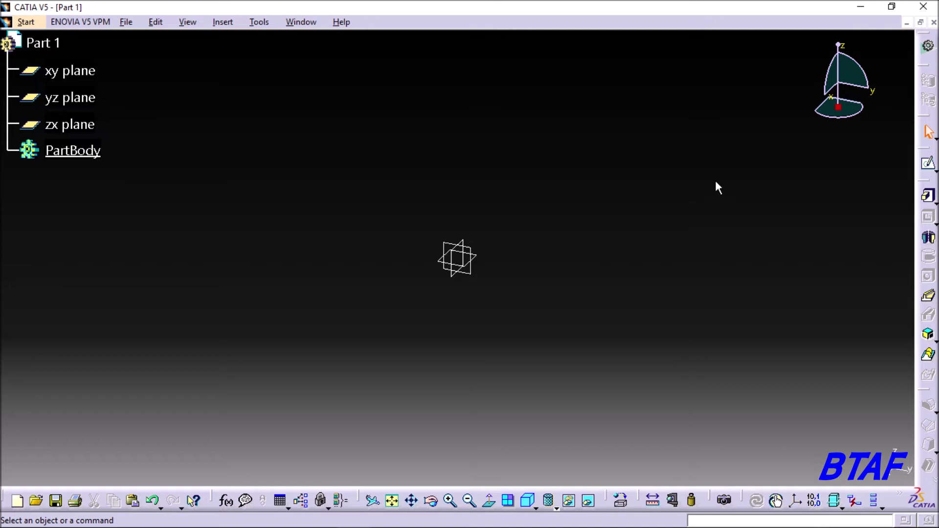
pyautogui.click(928, 55)
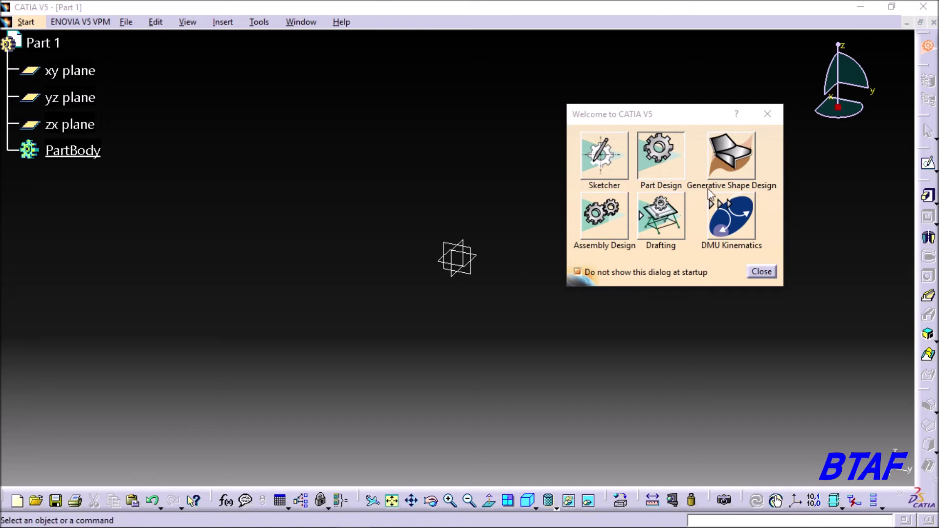
pyautogui.click(769, 118)
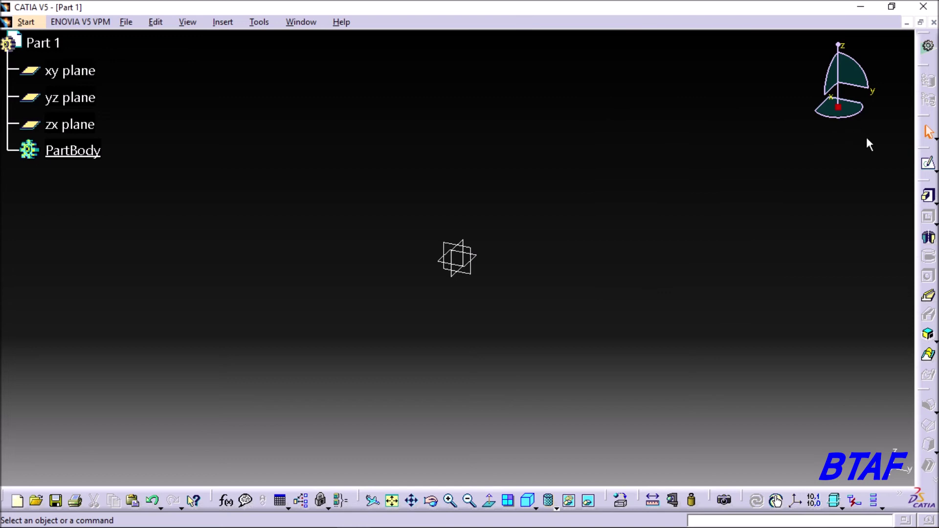
pyautogui.click(260, 23)
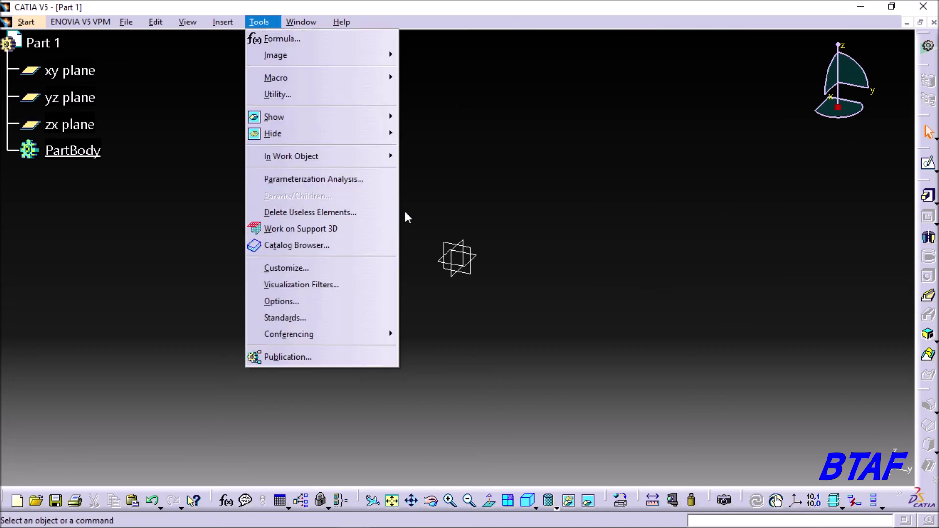
pyautogui.click(735, 202)
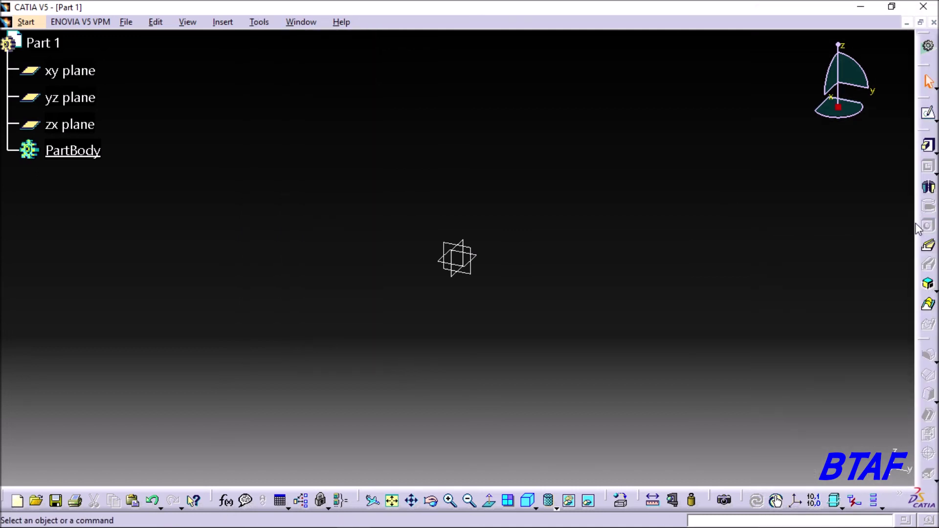
# - Remove Sketcher from the Start menu's favourite workbenches, add it back as the last favourite, and check the workbench chooser
pyautogui.rightClick(921, 223)
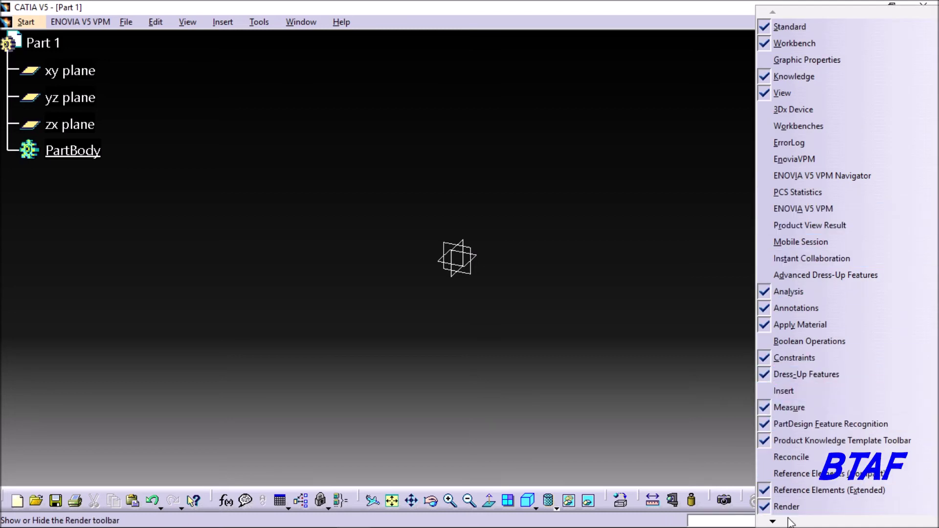
pyautogui.moveTo(773, 521)
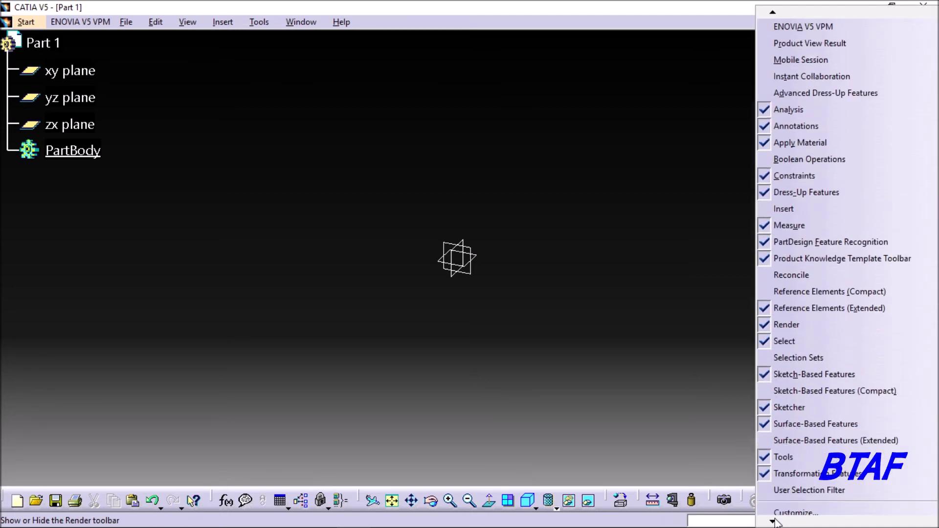
pyautogui.click(792, 483)
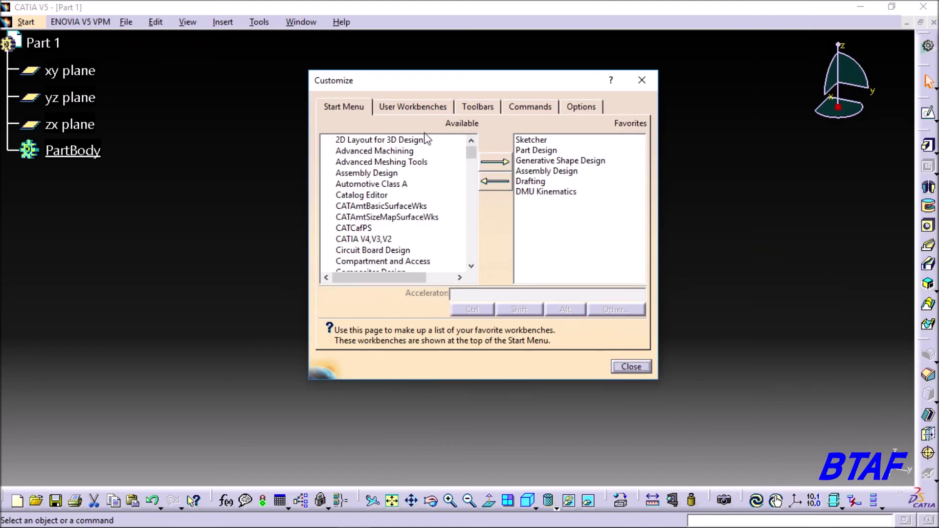
pyautogui.moveTo(468, 152); pyautogui.dragTo(489, 181)
pyautogui.click(497, 169)
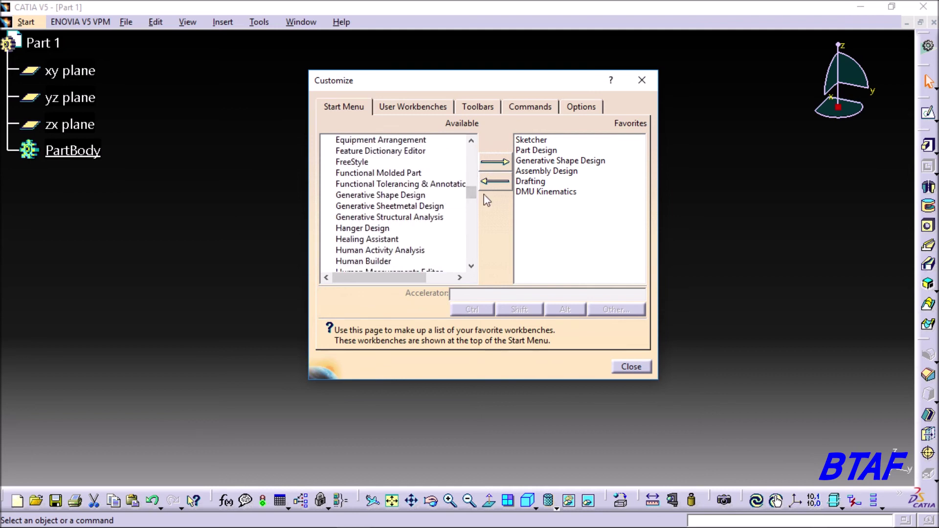
pyautogui.click(538, 143)
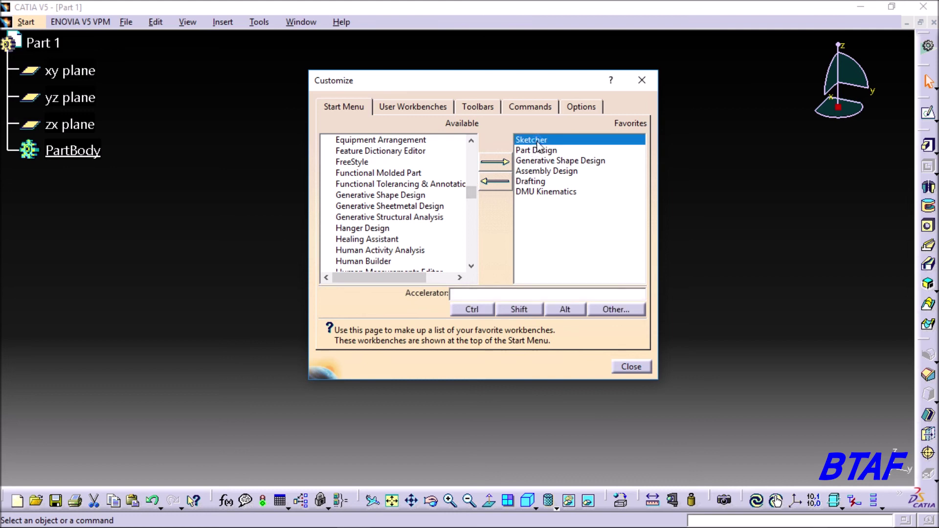
pyautogui.click(495, 182)
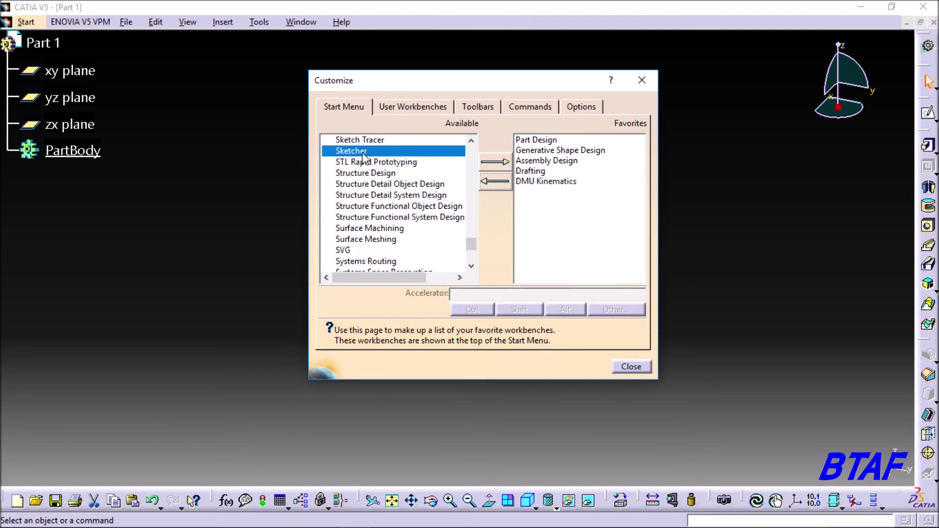
pyautogui.click(495, 162)
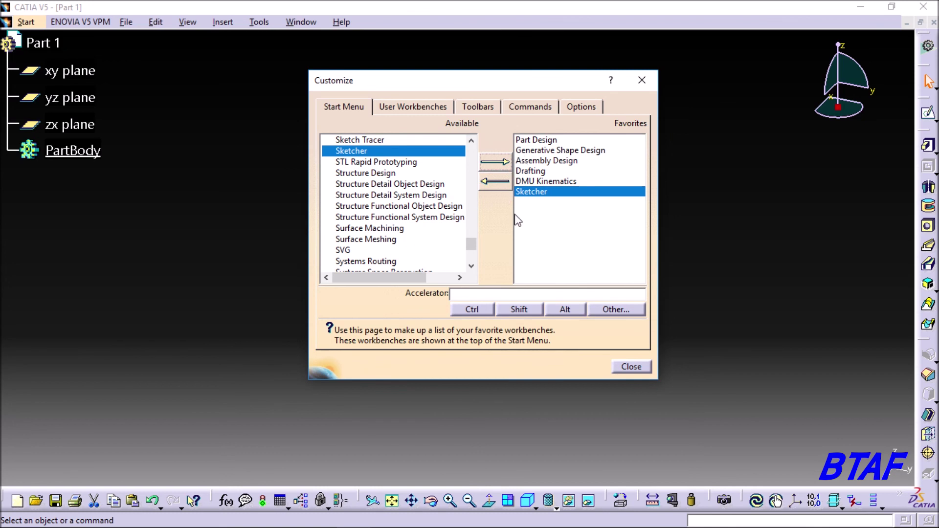
pyautogui.click(630, 366)
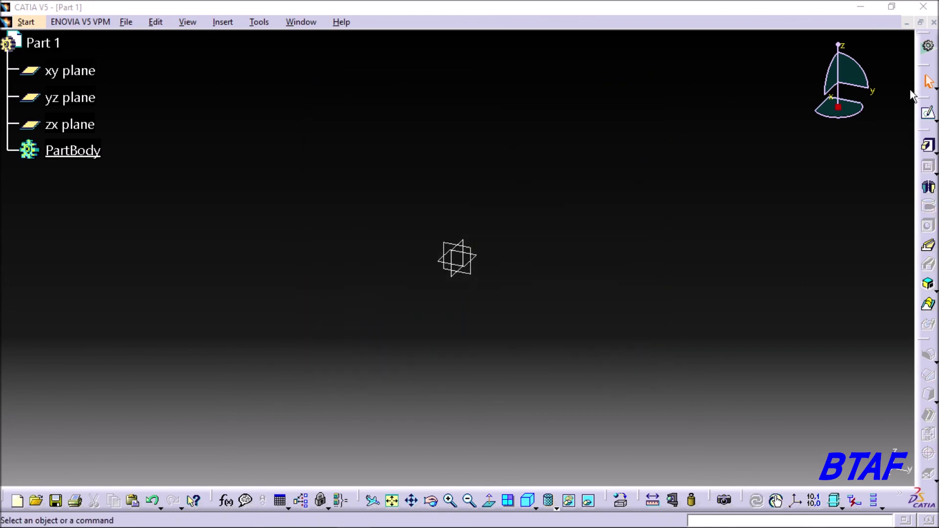
pyautogui.click(927, 49)
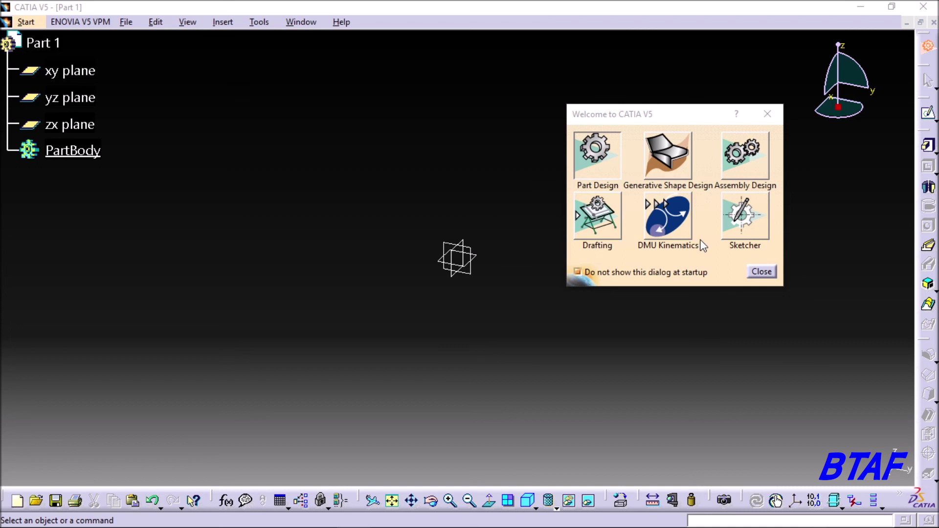
pyautogui.click(760, 272)
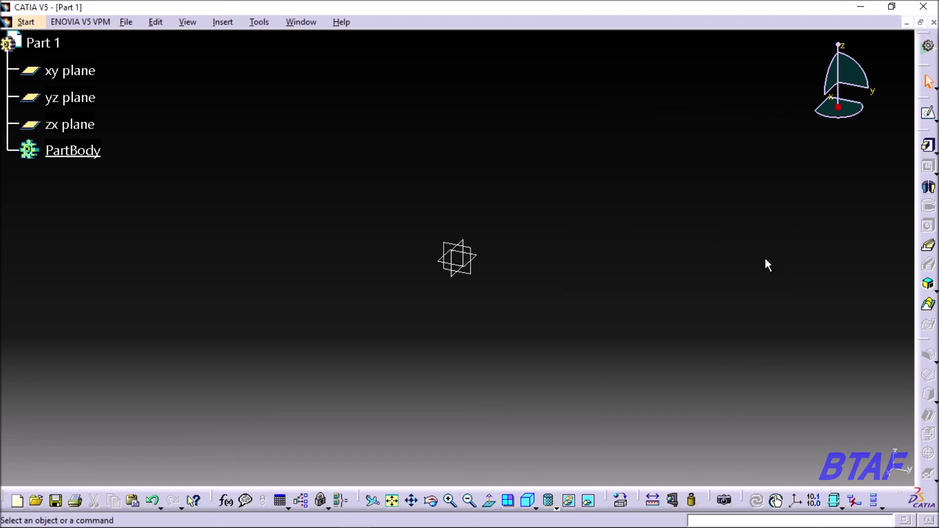